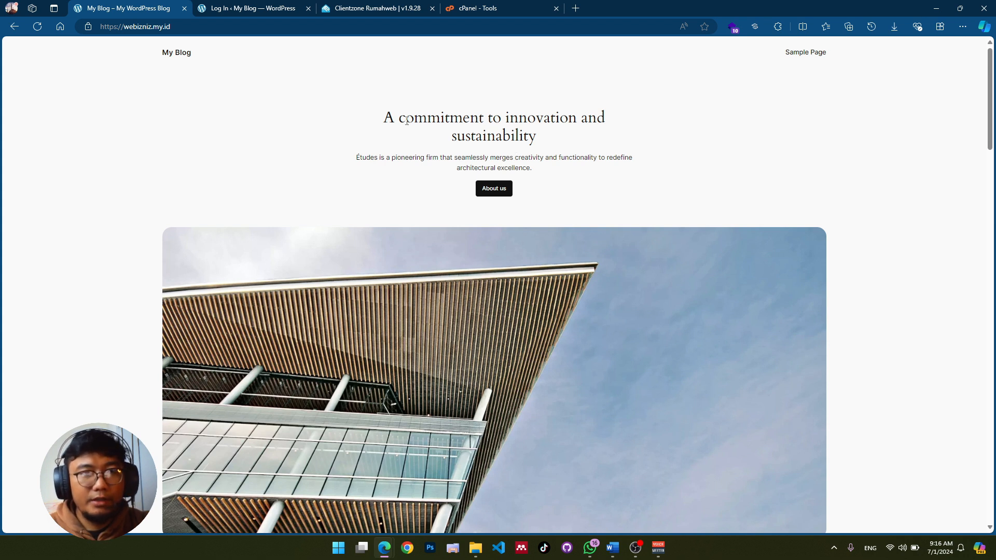
Step: Go to webizniz.my.id/wp-admin to bring up the WordPress login page
{"action": "left_click", "coordinate": [229, 24]}
{"action": "left_click", "coordinate": [229, 24]}
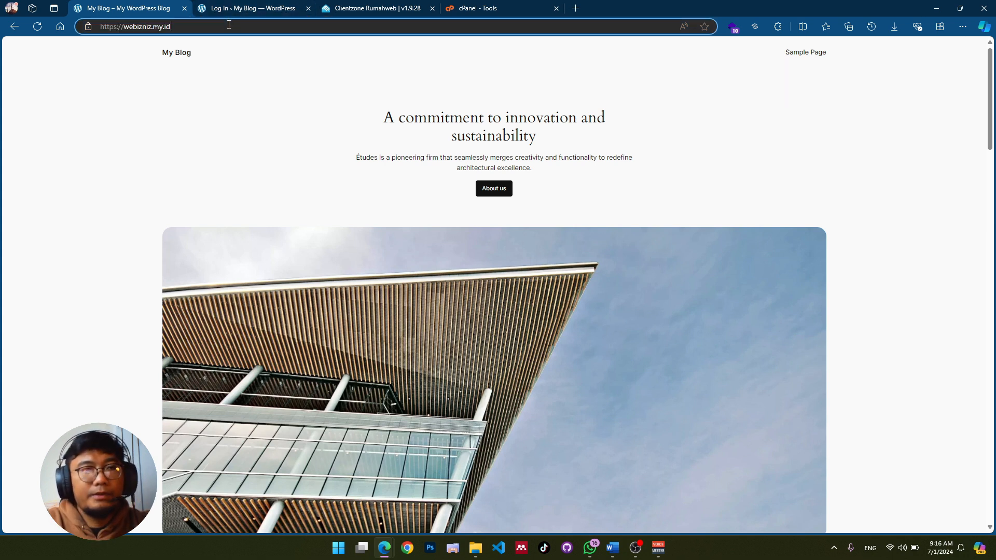
{"action": "type", "text": "/wp-admin"}
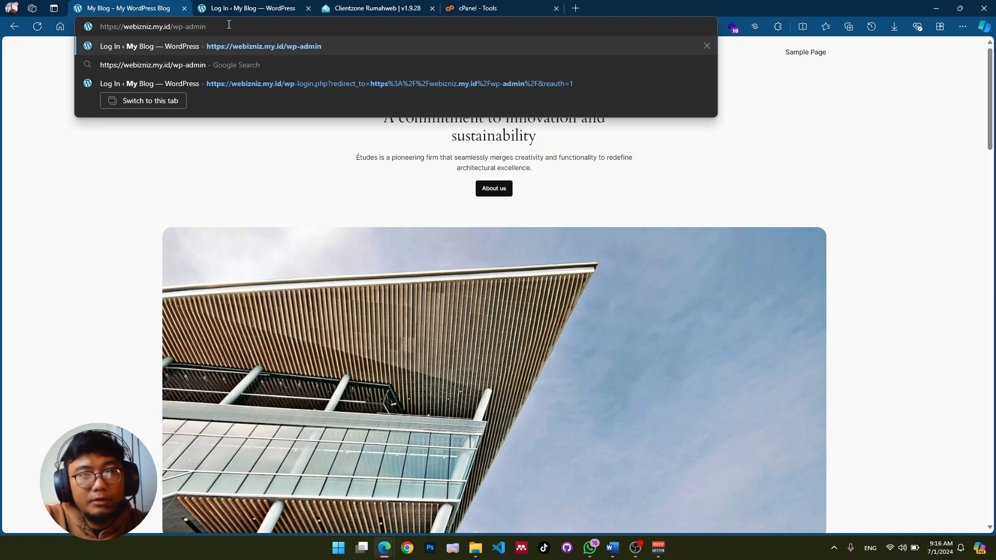
{"action": "key", "text": "Return"}
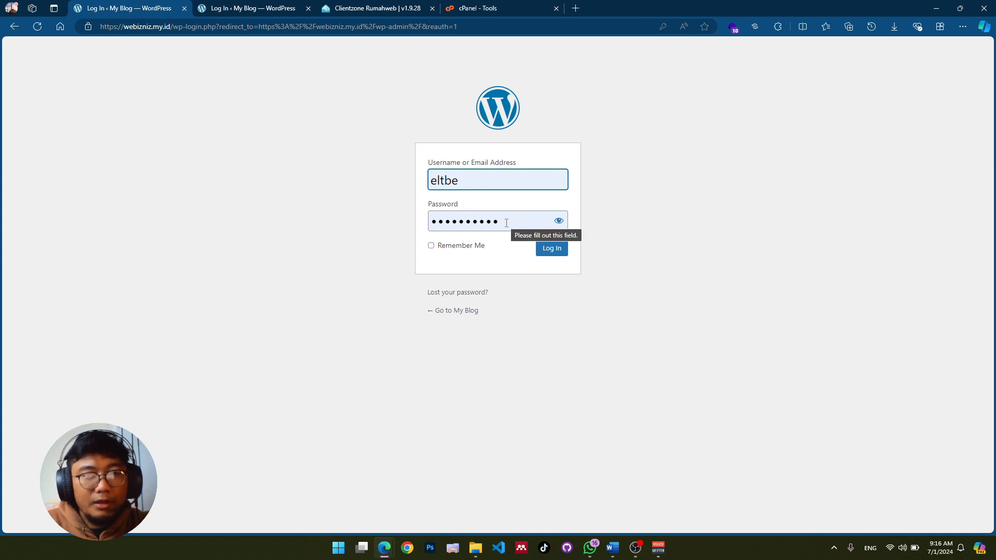
Step: Check the prefilled admin login credentials, then switch to the cPanel Tools page
{"action": "left_click_drag", "start_coordinate": [503, 221], "coordinate": [433, 163]}
{"action": "left_click", "coordinate": [359, 140]}
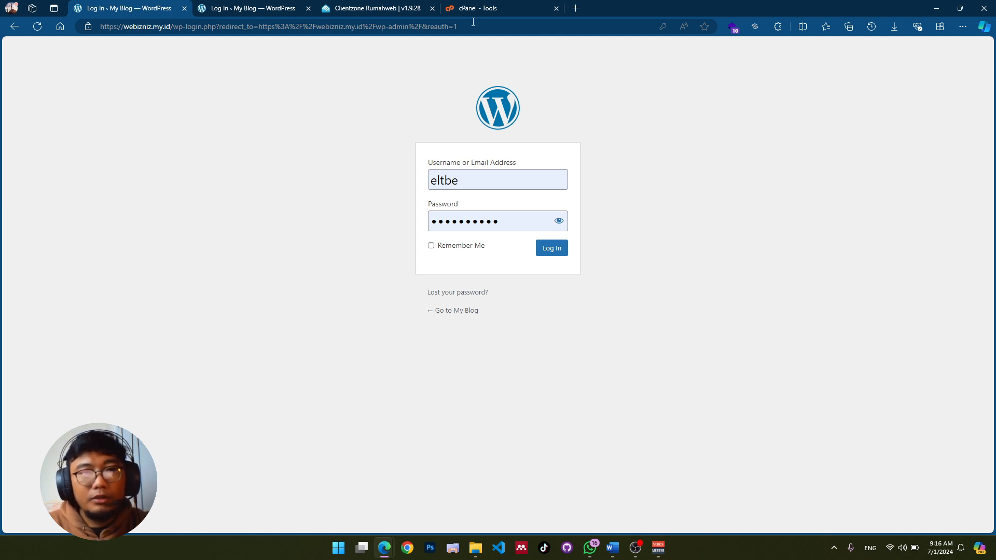
{"action": "left_click", "coordinate": [485, 12]}
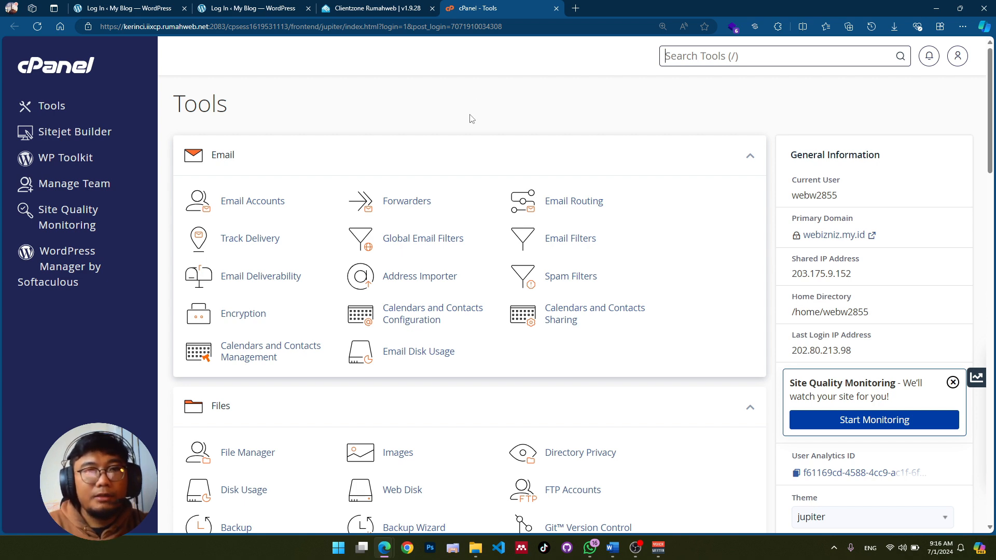
Step: Switch to the Rumahweb Clientzone showing Entry Hosting for webizniz.my.id
{"action": "left_click", "coordinate": [392, 11]}
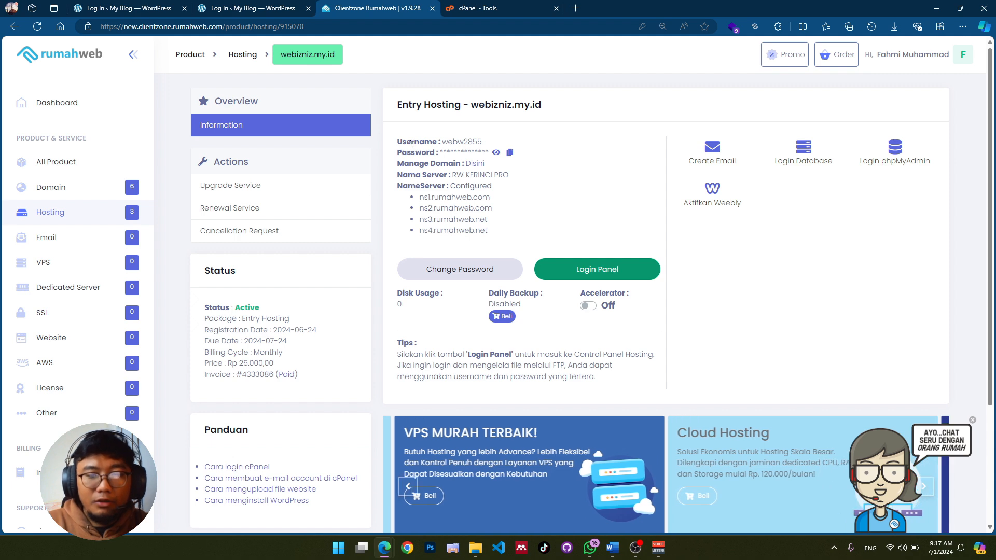
Step: Zoom the Clientzone page to 150%, launch Login Panel, and copy the hosting password
{"action": "key", "text": "ctrl+plus"}
{"action": "key", "text": "ctrl+plus"}
{"action": "key", "text": "ctrl+plus"}
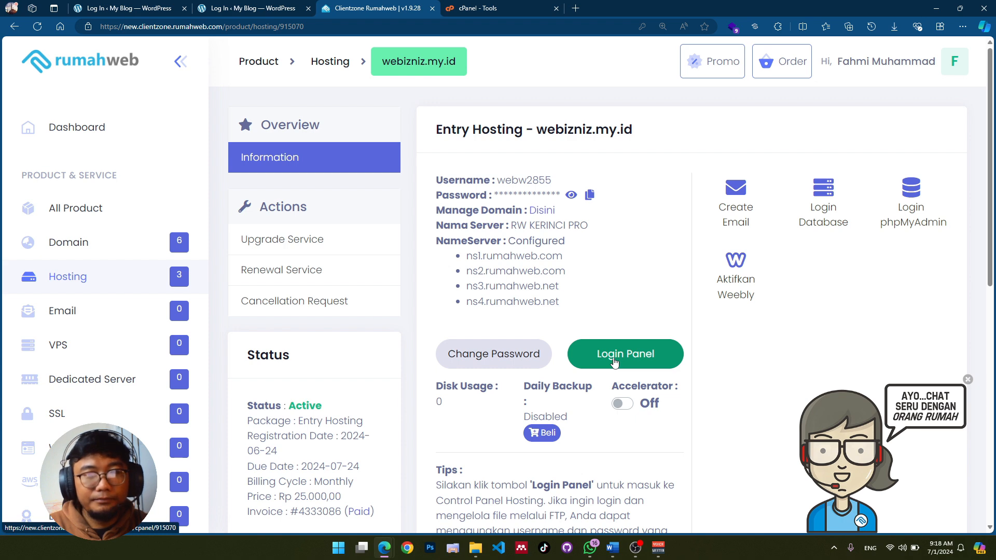
{"action": "left_click", "coordinate": [614, 361]}
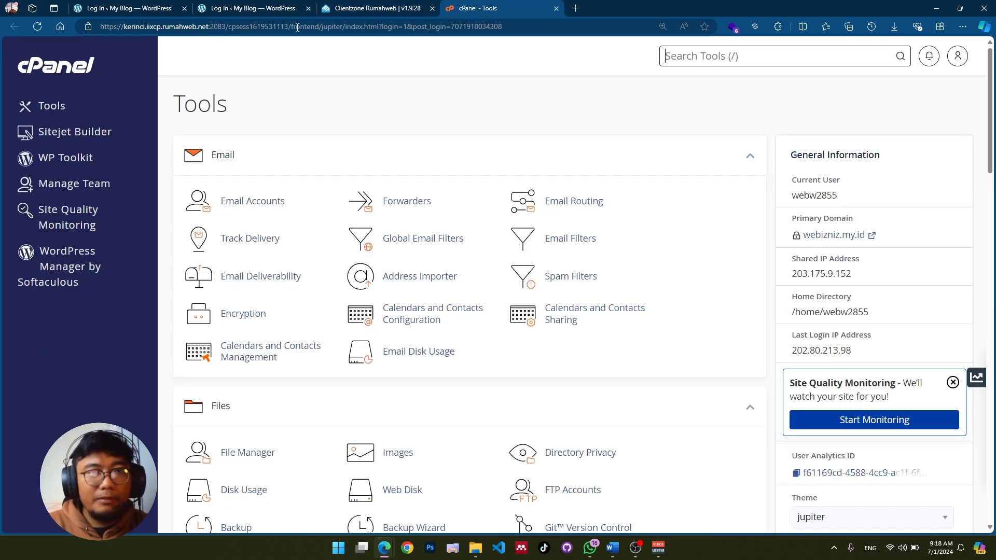
{"action": "left_click", "coordinate": [350, 9]}
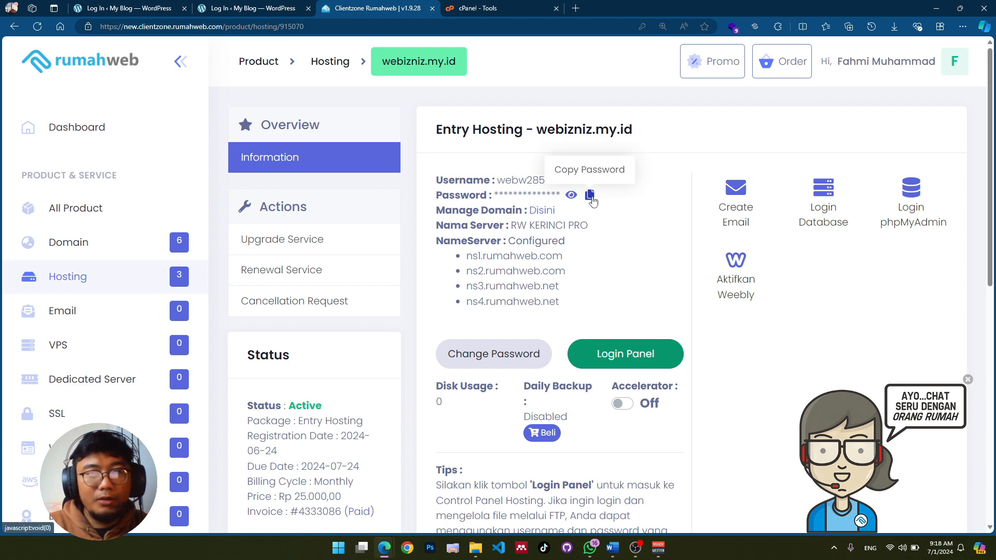
{"action": "left_click", "coordinate": [589, 195]}
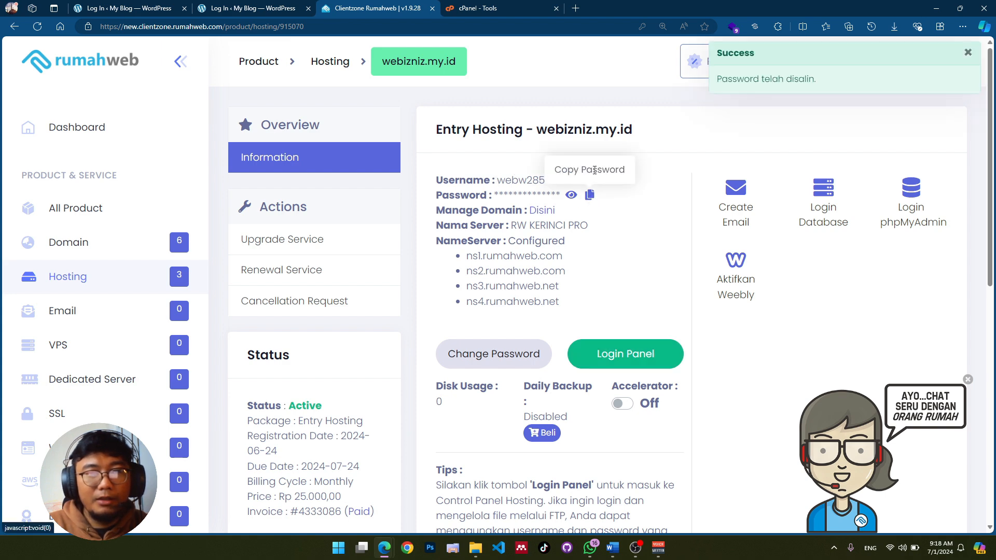
{"action": "left_click", "coordinate": [575, 9]}
Step: Load the webizniz.my.id/cpanel login page and zoom it to 150%
{"action": "type", "text": "webizniz.my.id"}
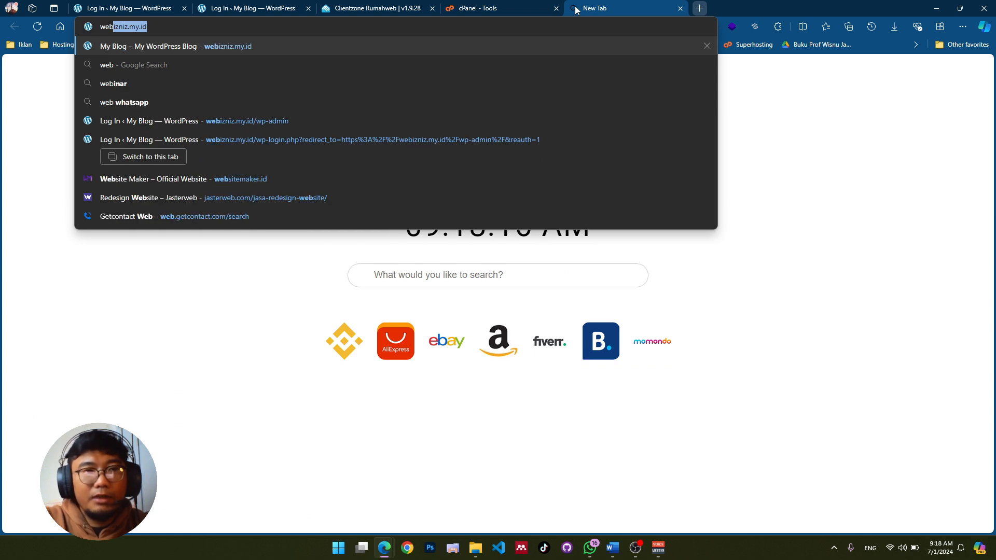
{"action": "key", "text": "Right"}
{"action": "type", "text": "/cpanel"}
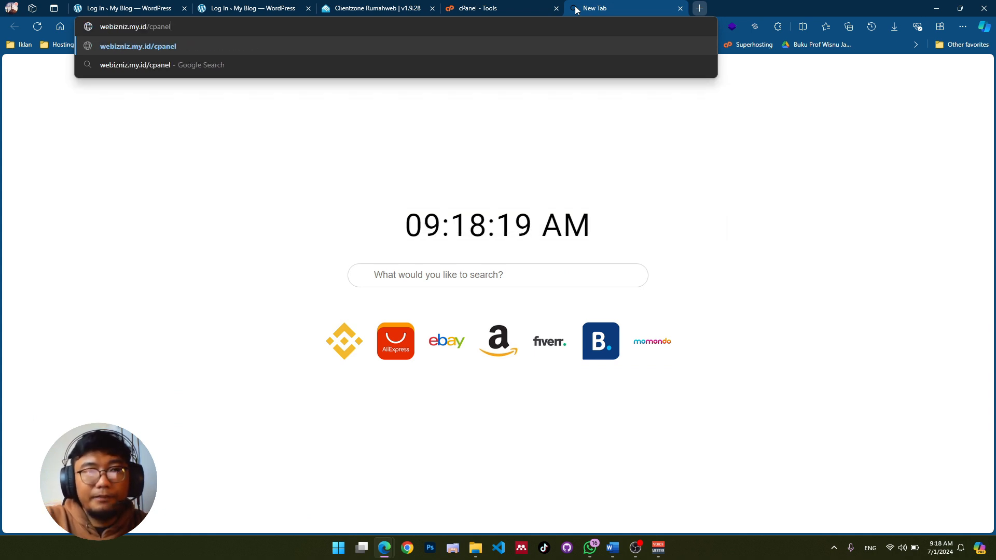
{"action": "key", "text": "Return"}
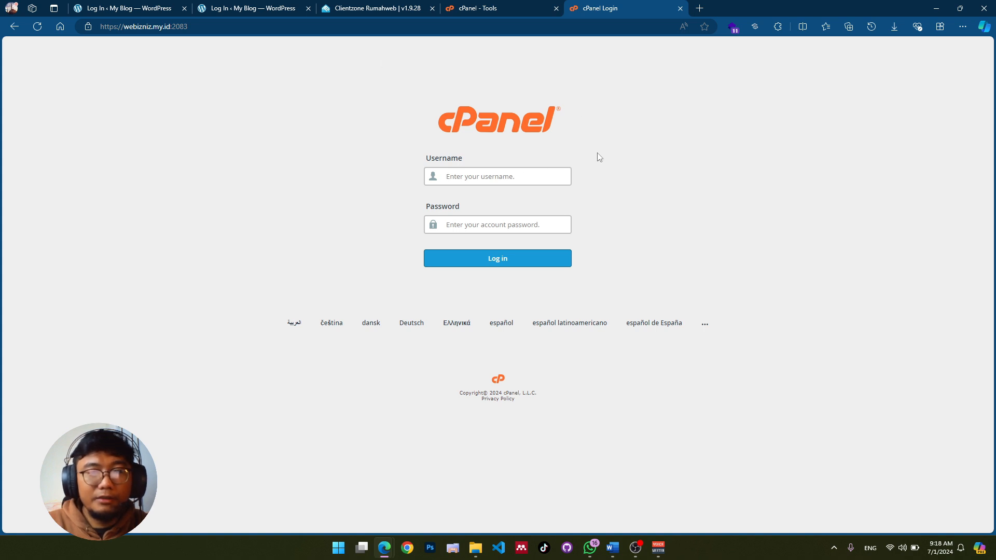
{"action": "key", "text": "ctrl+plus"}
{"action": "key", "text": "ctrl+plus"}
{"action": "key", "text": "ctrl+plus"}
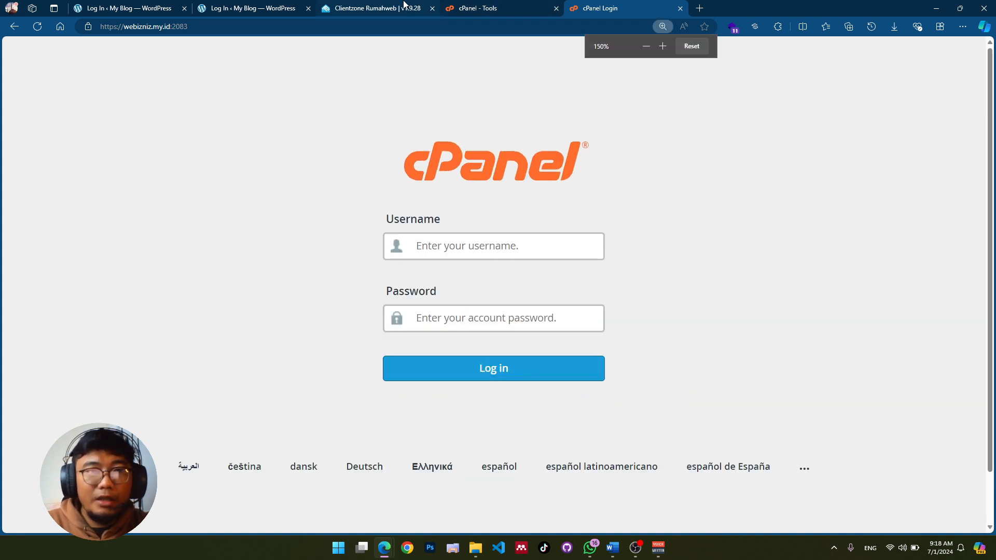
Step: Fill in the hosting username and password from Clientzone and log in to cPanel
{"action": "left_click", "coordinate": [404, 7]}
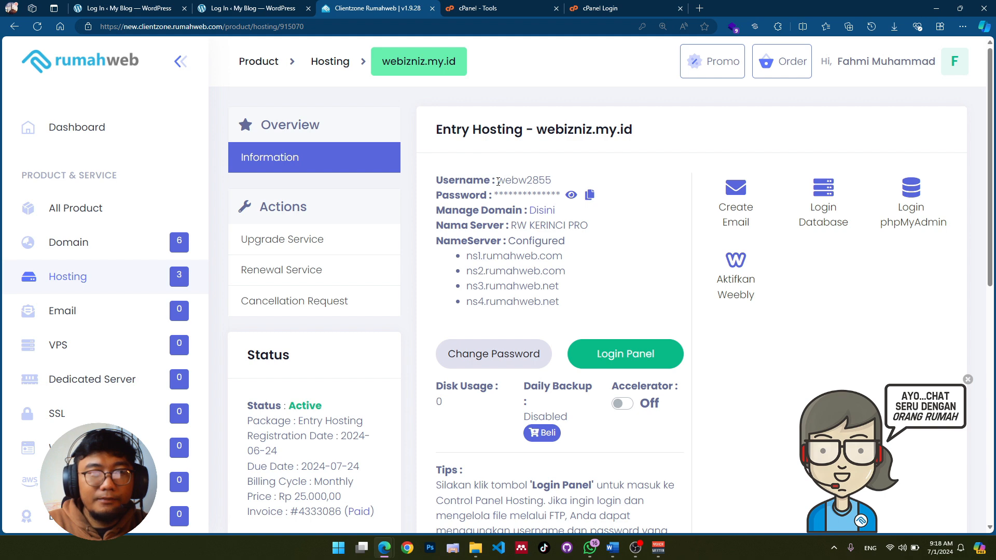
{"action": "left_click_drag", "start_coordinate": [497, 180], "coordinate": [552, 181]}
{"action": "key", "text": "ctrl+c"}
{"action": "left_click", "coordinate": [627, 6]}
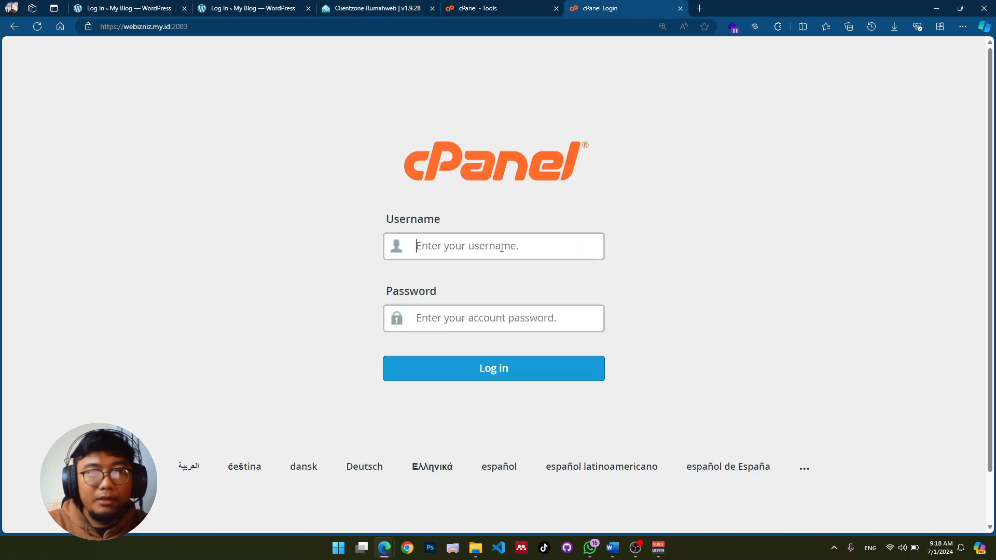
{"action": "left_click", "coordinate": [501, 249]}
{"action": "key", "text": "ctrl+v"}
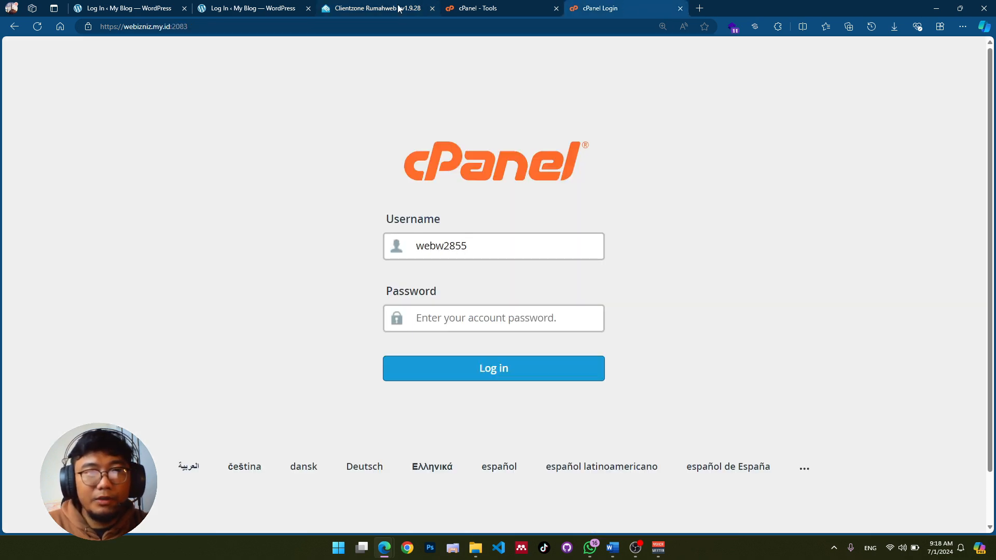
{"action": "left_click", "coordinate": [401, 8]}
{"action": "left_click", "coordinate": [589, 195]}
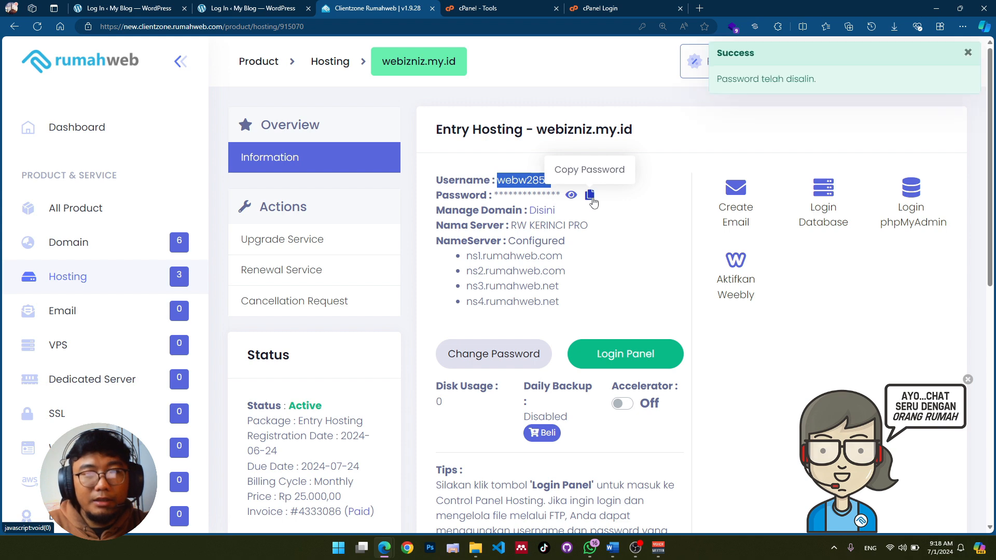
{"action": "left_click", "coordinate": [605, 6]}
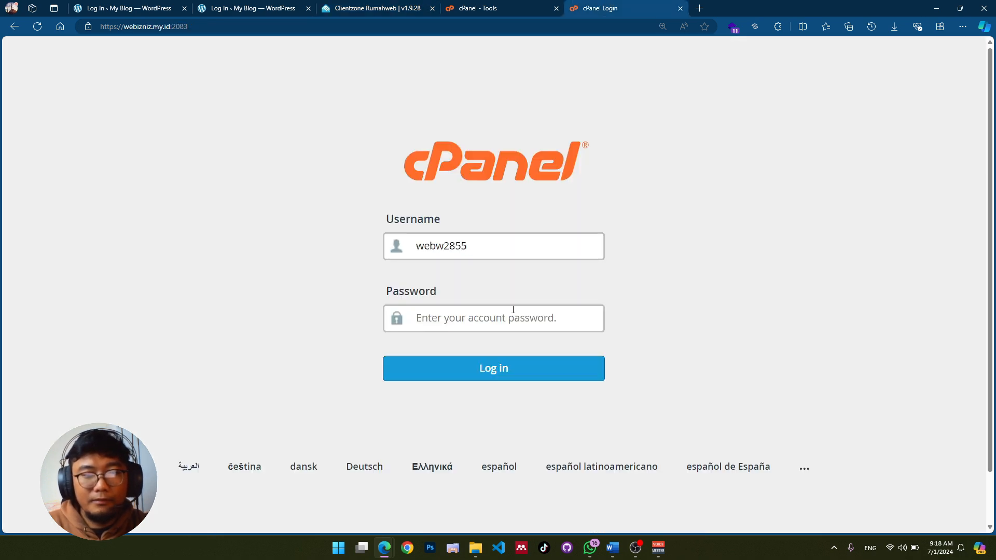
{"action": "key", "text": "ctrl+v"}
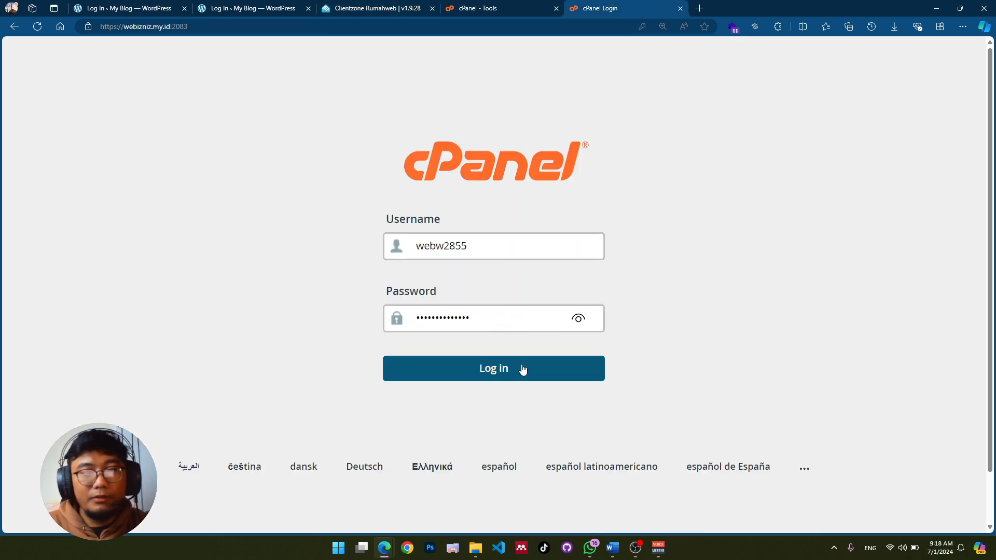
{"action": "left_click", "coordinate": [522, 371]}
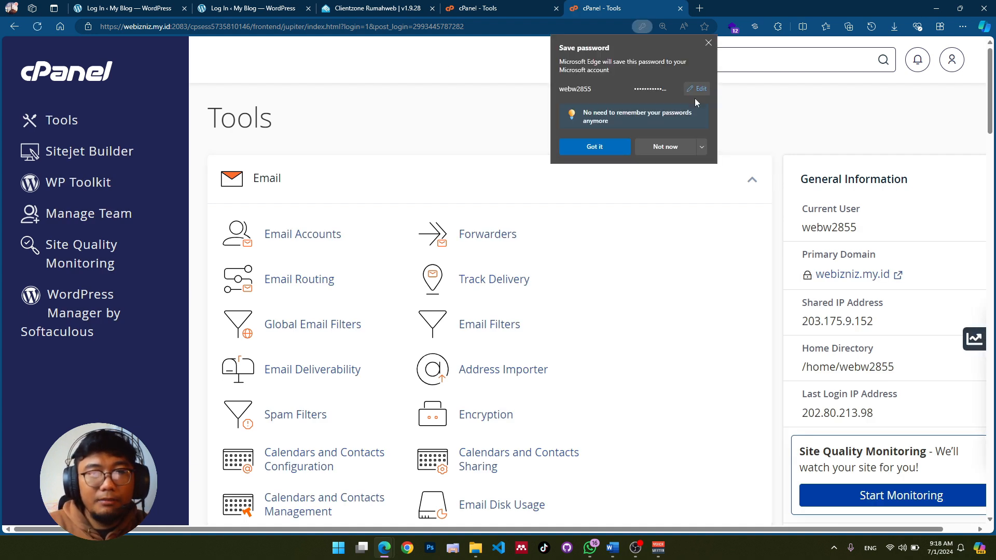
Step: Dismiss the save-password prompt and launch phpMyAdmin from cPanel's Databases section
{"action": "left_click", "coordinate": [602, 151]}
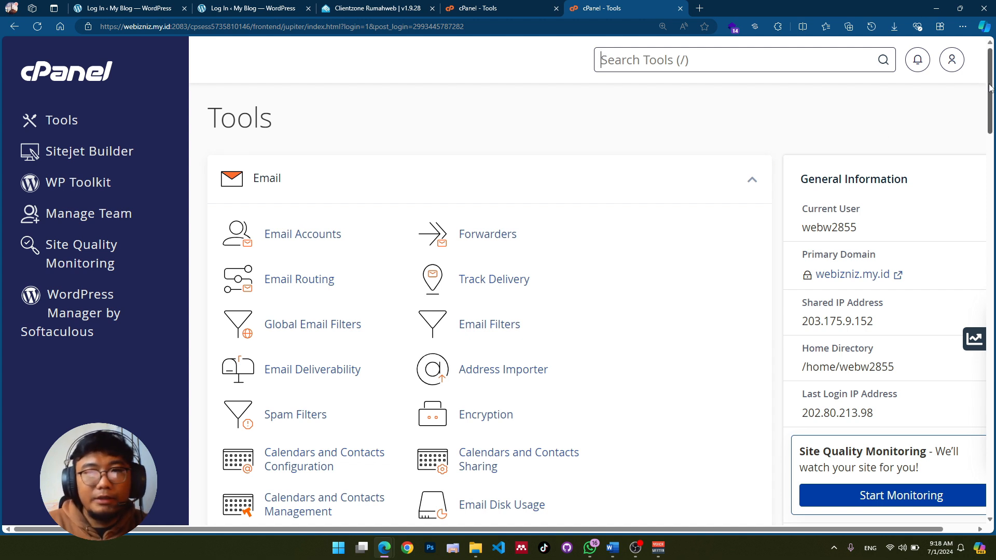
{"action": "left_click_drag", "start_coordinate": [989, 88], "coordinate": [989, 90]}
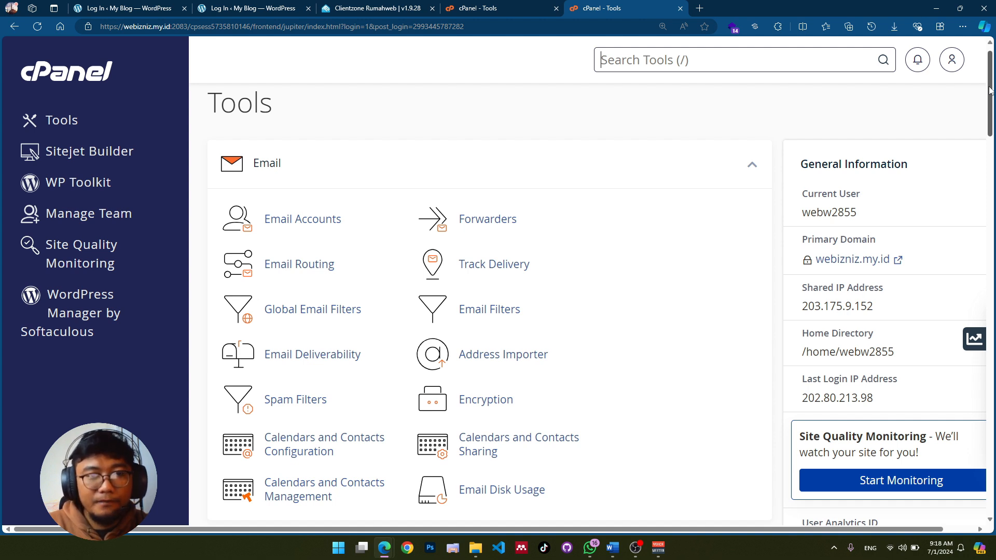
{"action": "left_click_drag", "start_coordinate": [989, 90], "coordinate": [993, 216]}
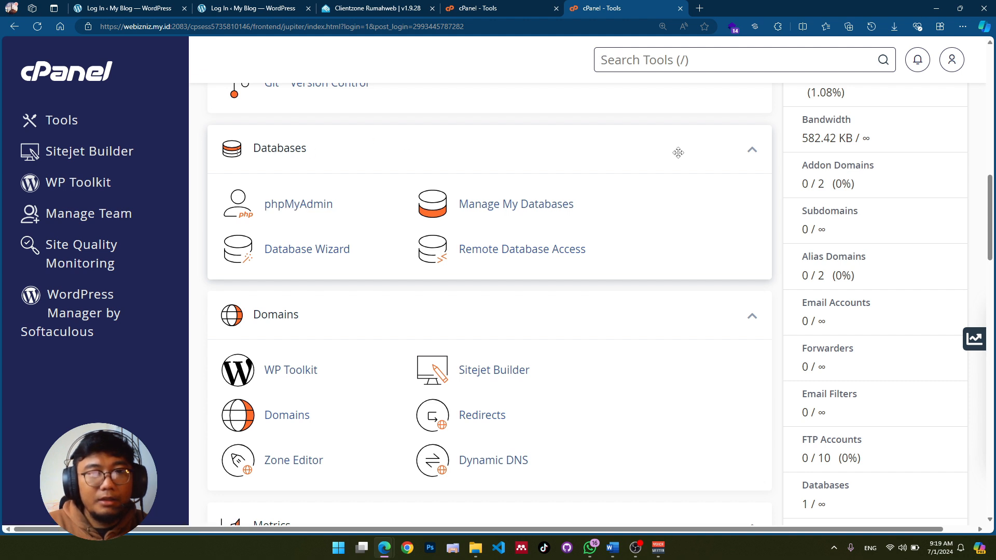
{"action": "left_click", "coordinate": [286, 212]}
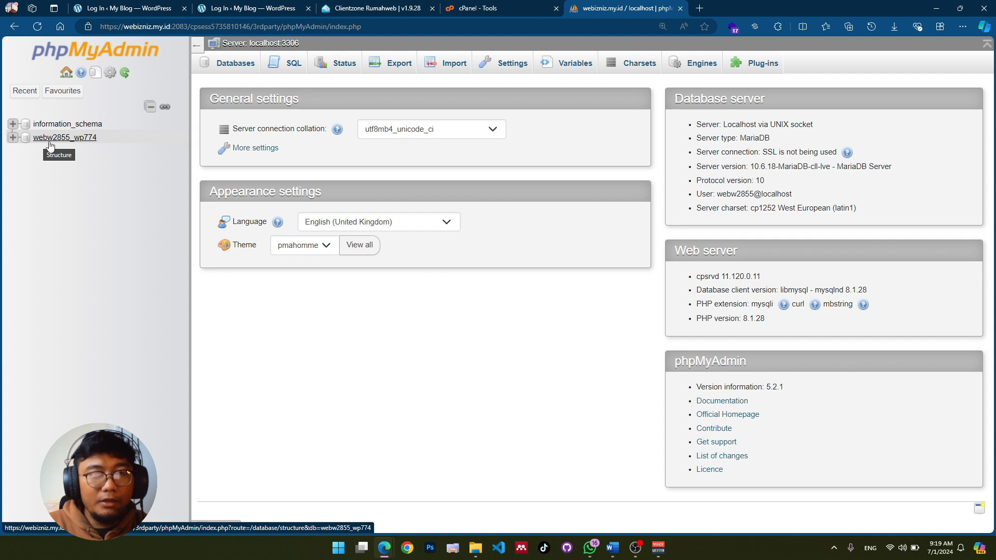
Step: Expand the webw2855_wp774 database and open its wppo_users table
{"action": "left_click", "coordinate": [12, 137]}
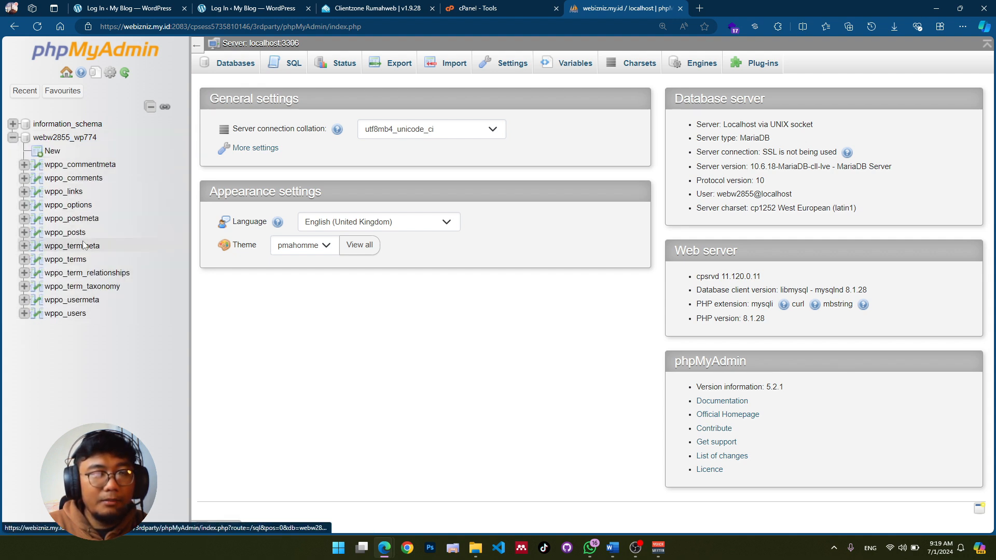
{"action": "left_click", "coordinate": [65, 316]}
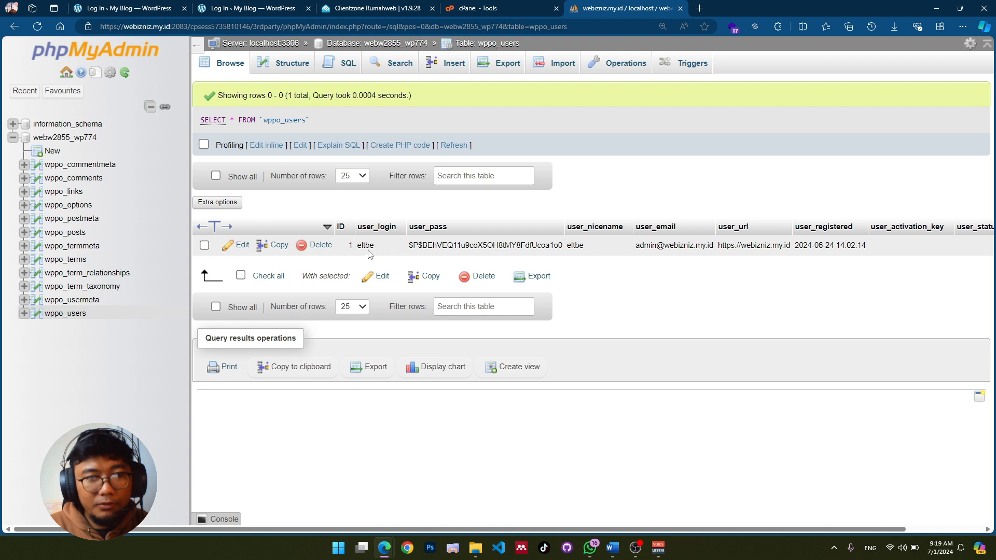
Step: Edit the single wppo_users row and select its user_pass hash
{"action": "left_click", "coordinate": [239, 245]}
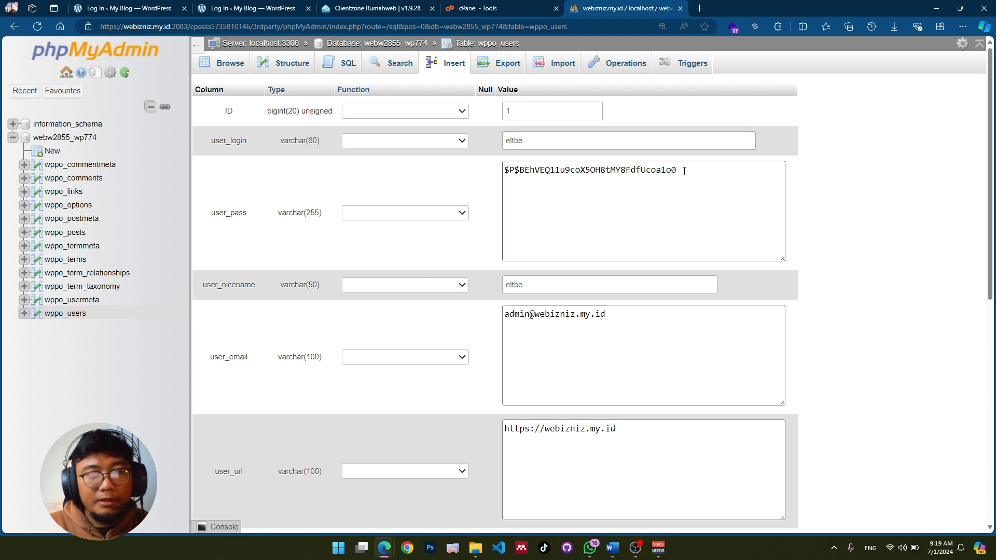
{"action": "left_click_drag", "start_coordinate": [692, 171], "coordinate": [482, 176]}
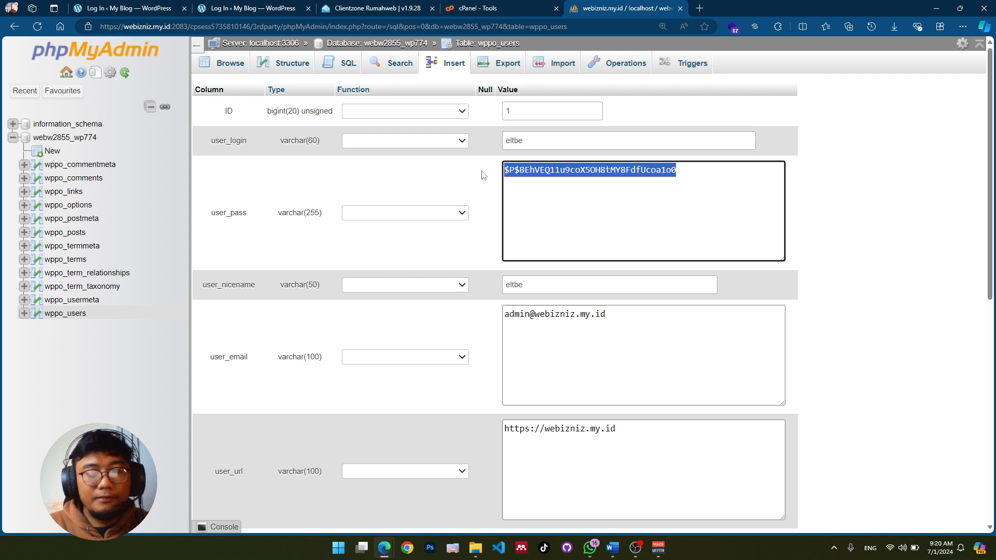
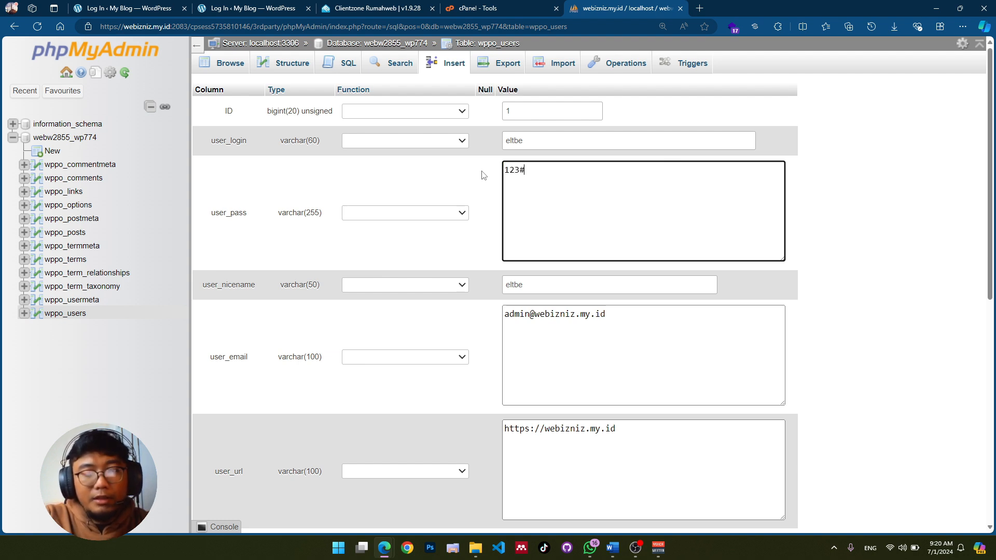
Step: Type a short placeholder password by hand into the wppo_users user_pass Value box
{"action": "type", "text": "@!"}
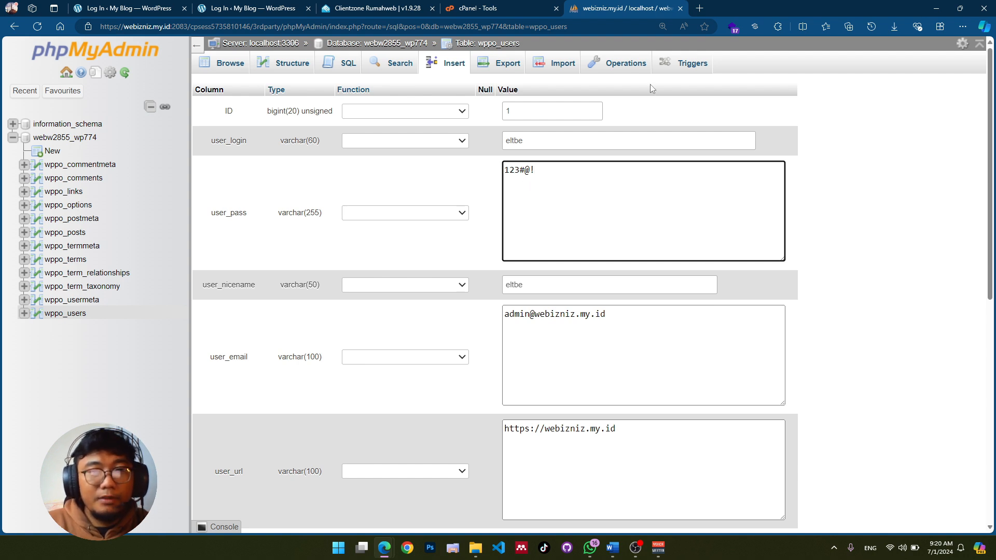
Step: Find the LastPass Password Generator through Google and copy its generated 12-character password
{"action": "left_click", "coordinate": [700, 8]}
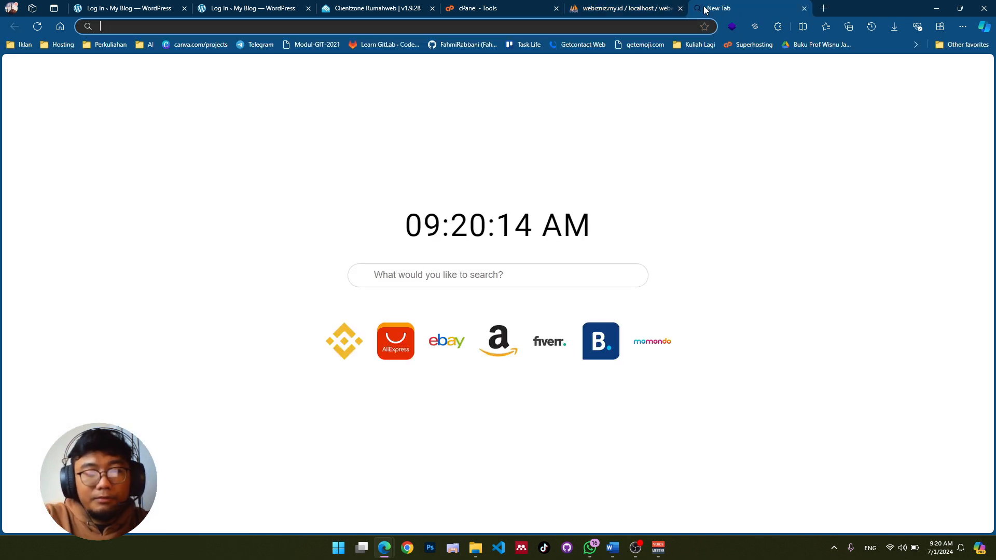
{"action": "type", "text": "password"}
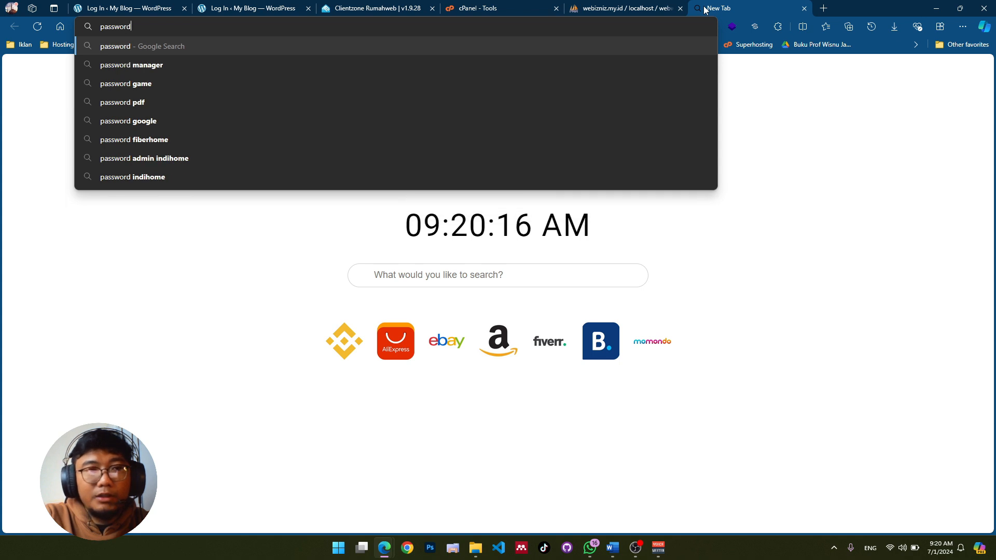
{"action": "type", "text": " generator"}
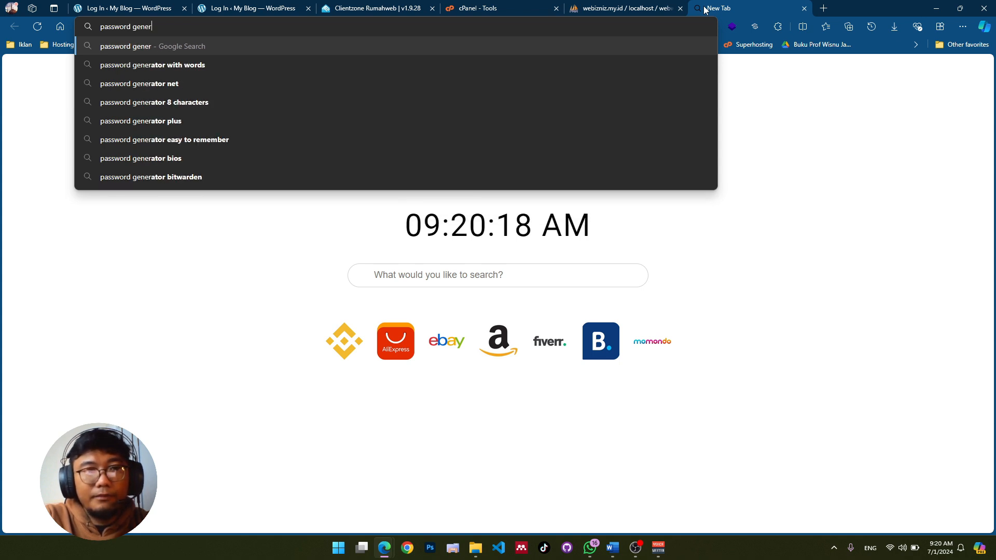
{"action": "key", "text": "Return"}
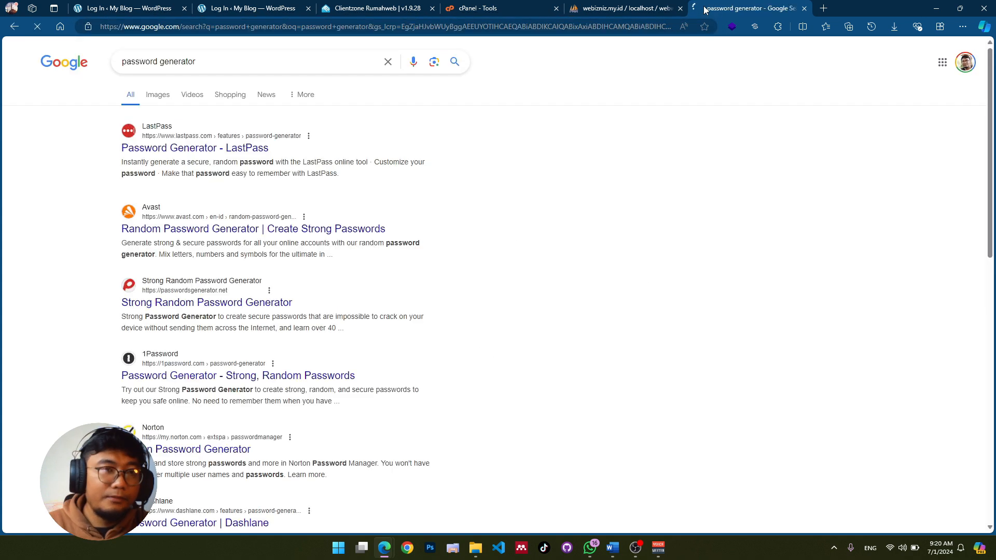
{"action": "left_click", "coordinate": [164, 150]}
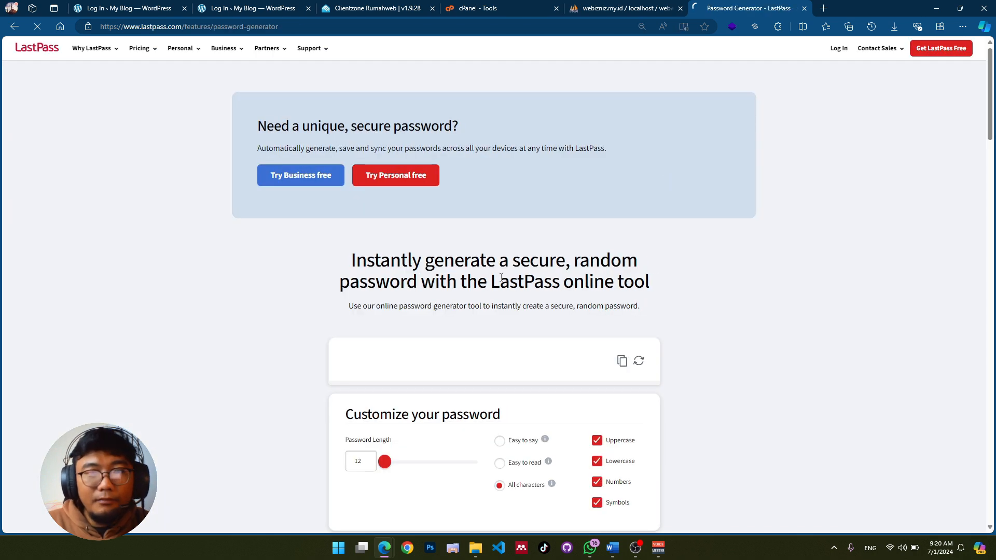
{"action": "left_click_drag", "start_coordinate": [990, 120], "coordinate": [990, 158]}
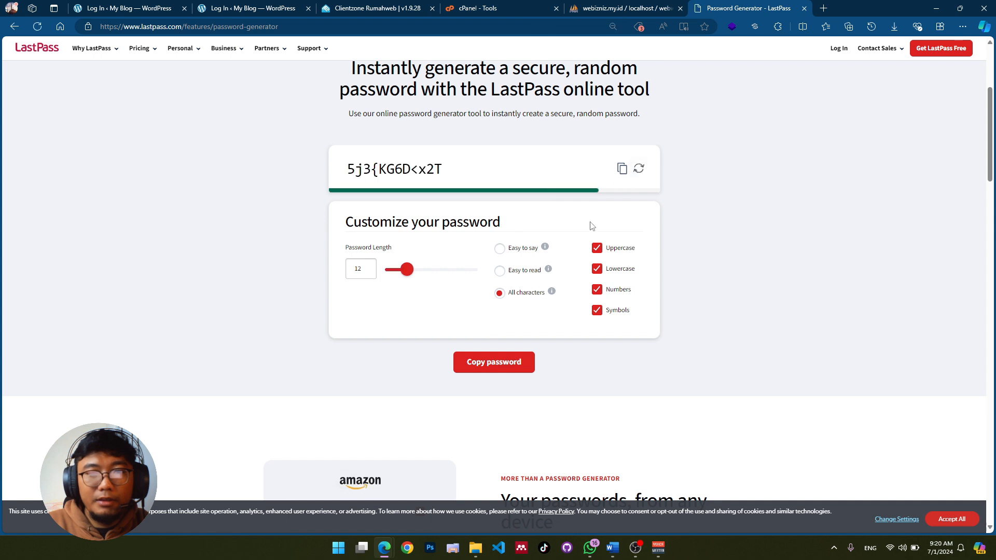
{"action": "left_click", "coordinate": [622, 169]}
Step: Paste the generated password over the user_pass value and set its Function to MD5
{"action": "left_click", "coordinate": [588, 4]}
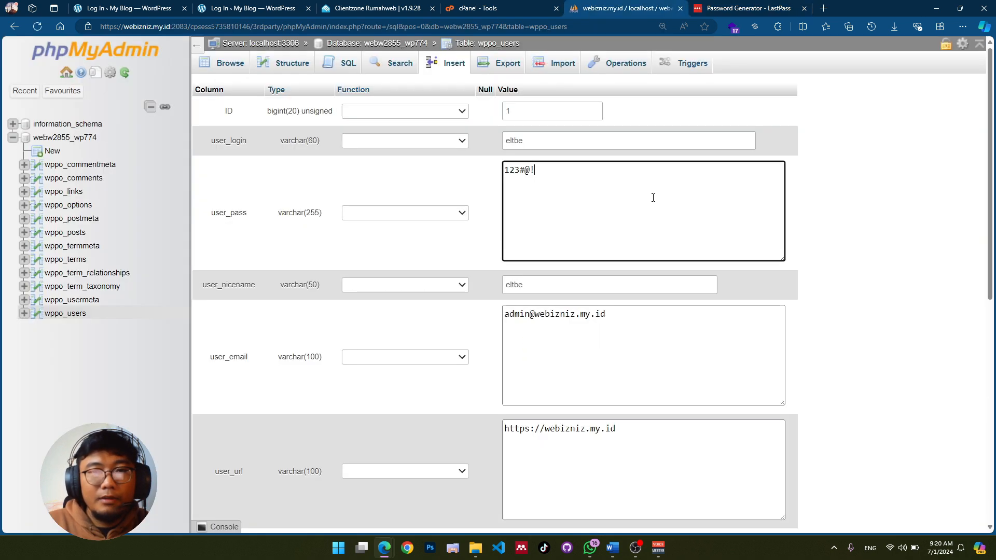
{"action": "left_click_drag", "start_coordinate": [539, 170], "coordinate": [470, 171]}
{"action": "key", "text": "ctrl+v"}
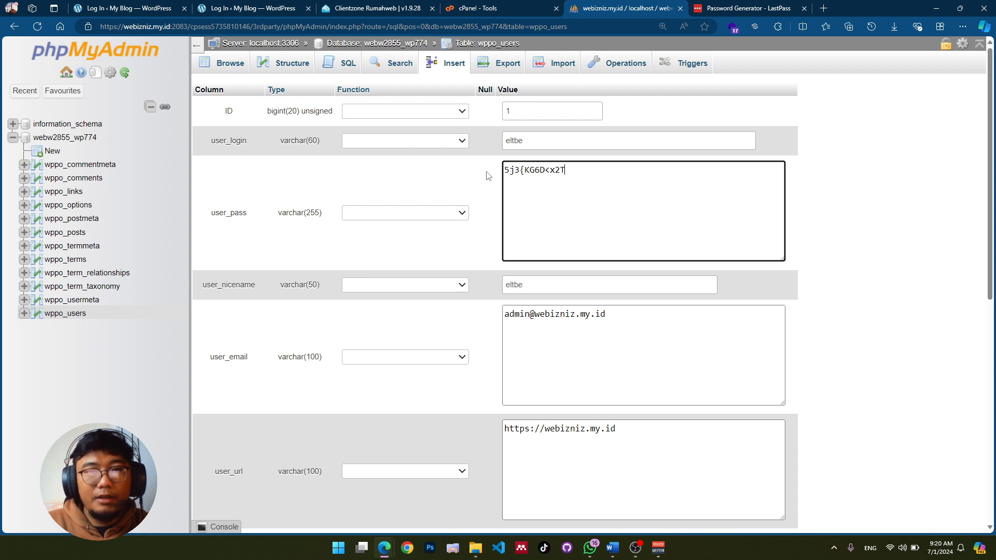
{"action": "left_click", "coordinate": [459, 215]}
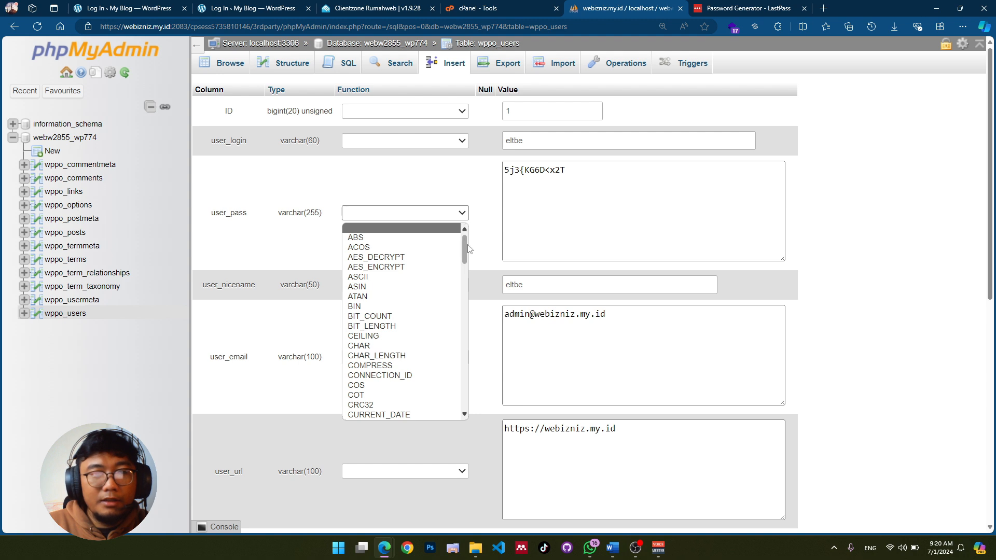
{"action": "left_click_drag", "start_coordinate": [465, 250], "coordinate": [465, 318]}
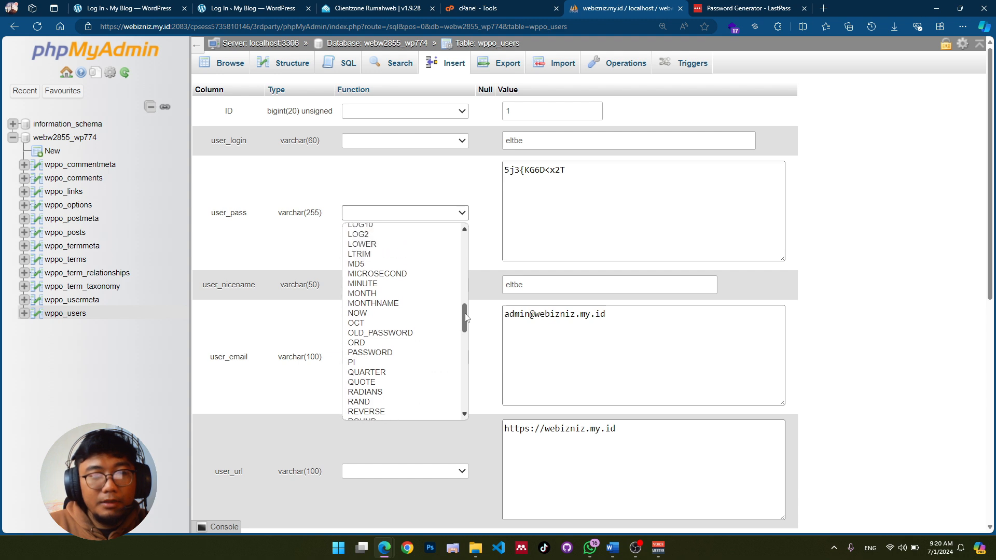
{"action": "left_click", "coordinate": [370, 266]}
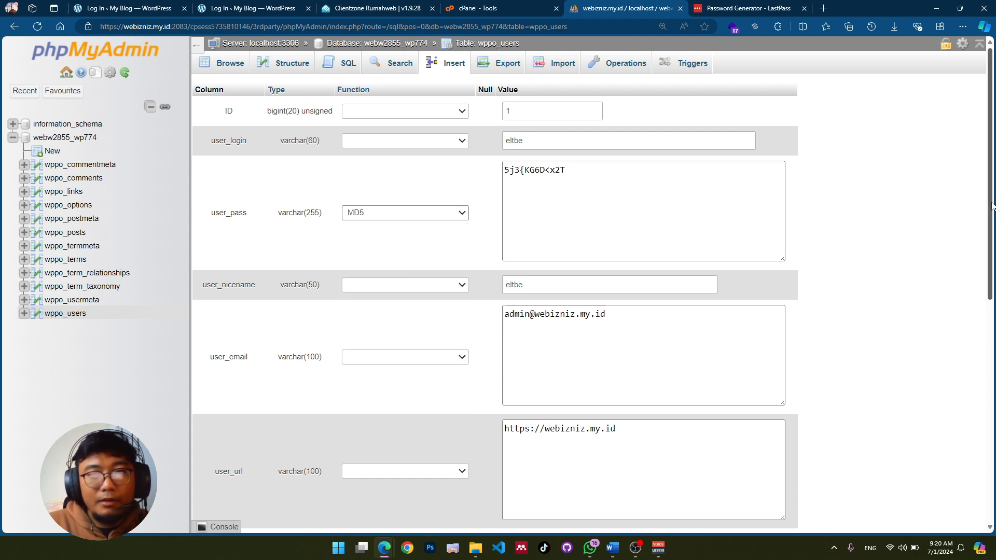
Step: Save the updated wppo_users row and return to the WordPress login page
{"action": "left_click_drag", "start_coordinate": [991, 205], "coordinate": [991, 233]}
{"action": "scroll", "coordinate": [899, 407], "scroll_direction": "down", "scroll_amount": 6}
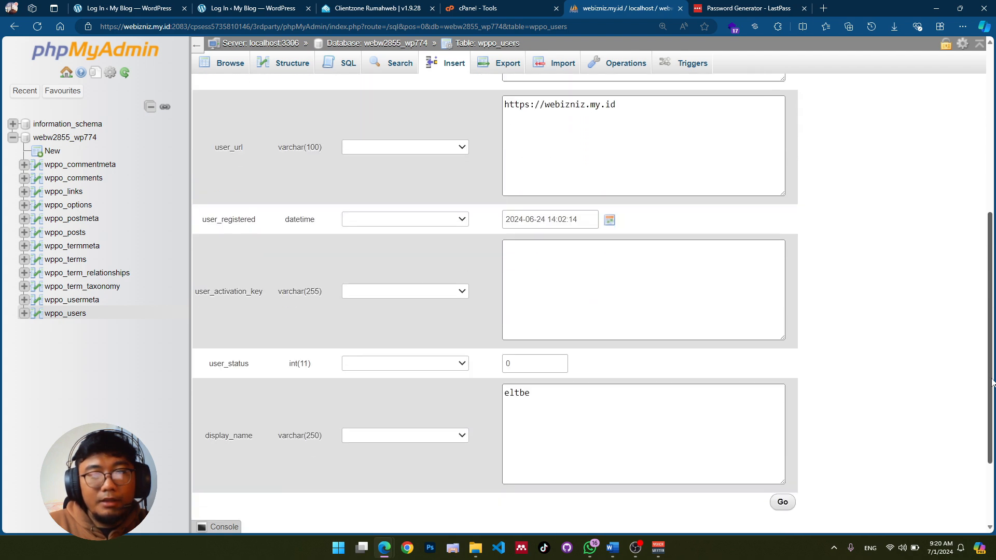
{"action": "left_click", "coordinate": [782, 426]}
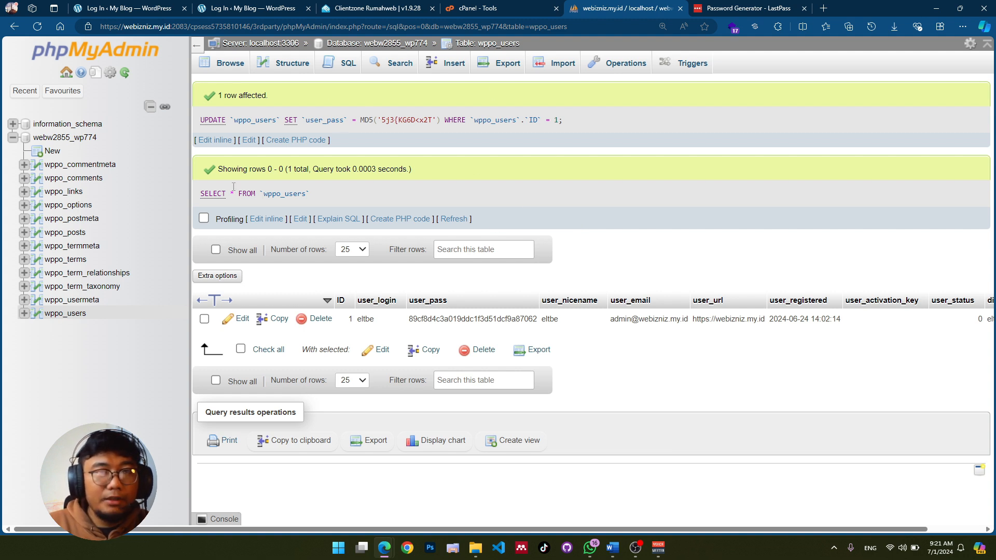
{"action": "left_click", "coordinate": [228, 8]}
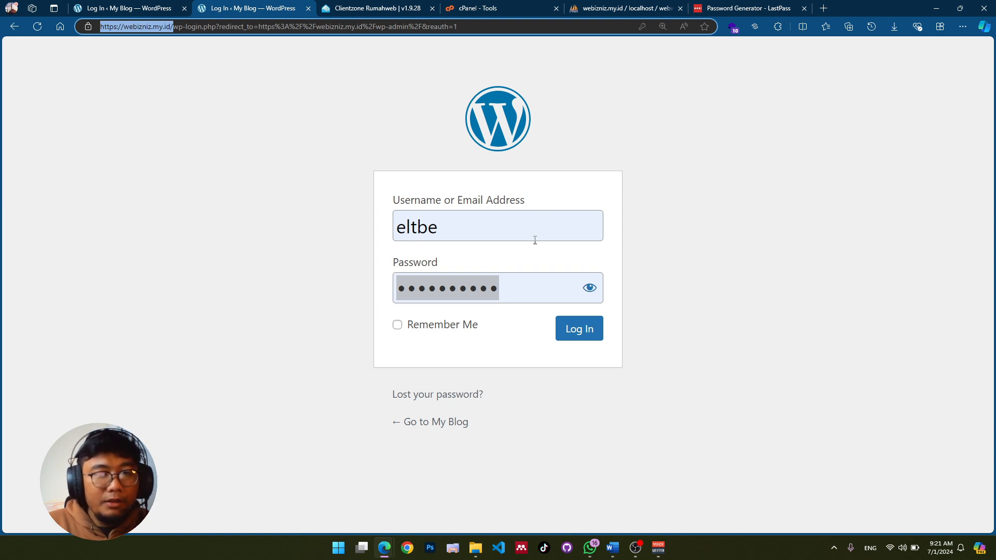
Step: Log in to WordPress admin with the new pasted password and update Edge's saved password
{"action": "left_click", "coordinate": [535, 284]}
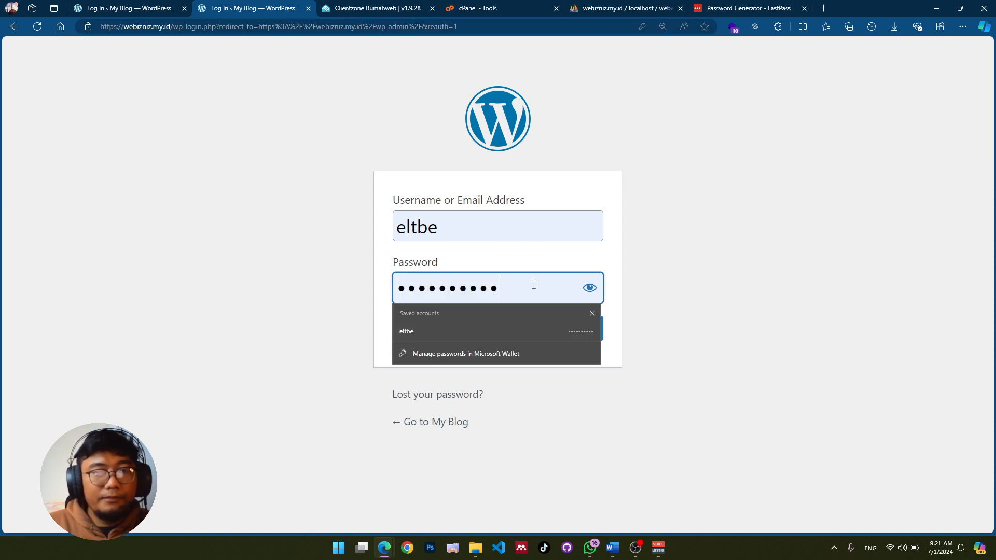
{"action": "left_click_drag", "start_coordinate": [534, 284], "coordinate": [397, 289]}
{"action": "key", "text": "ctrl+v"}
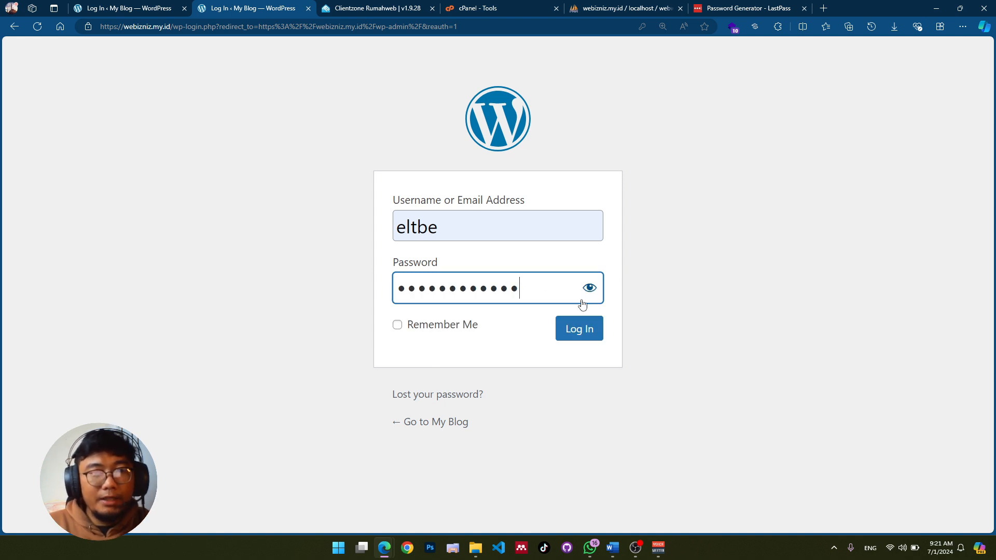
{"action": "left_click", "coordinate": [583, 331]}
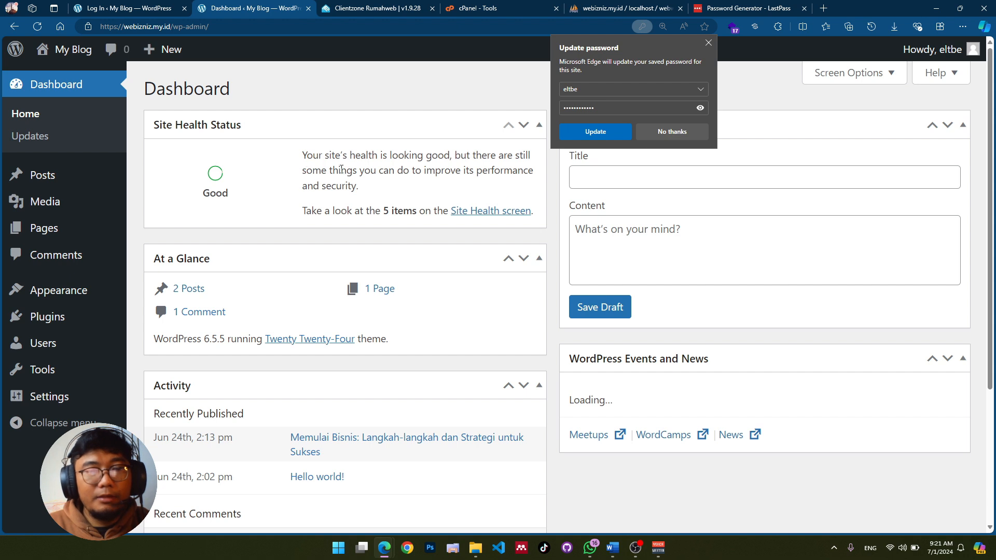
{"action": "left_click", "coordinate": [572, 134]}
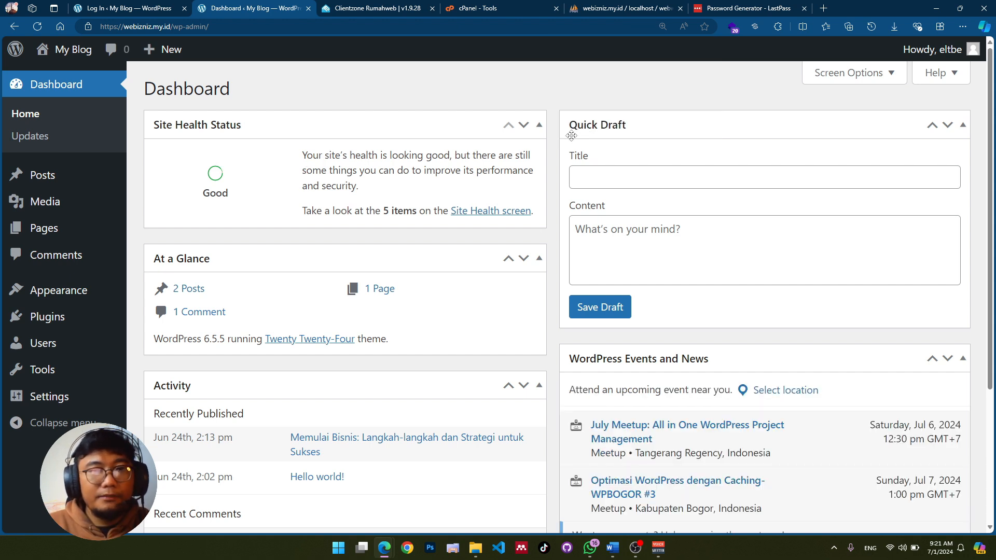